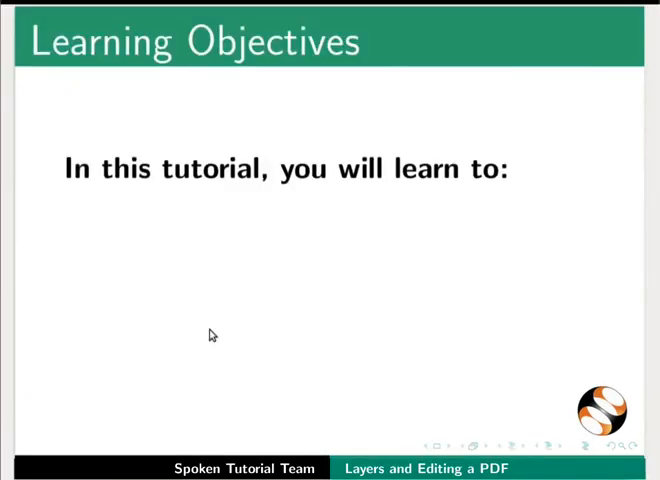
key("Page_Down")
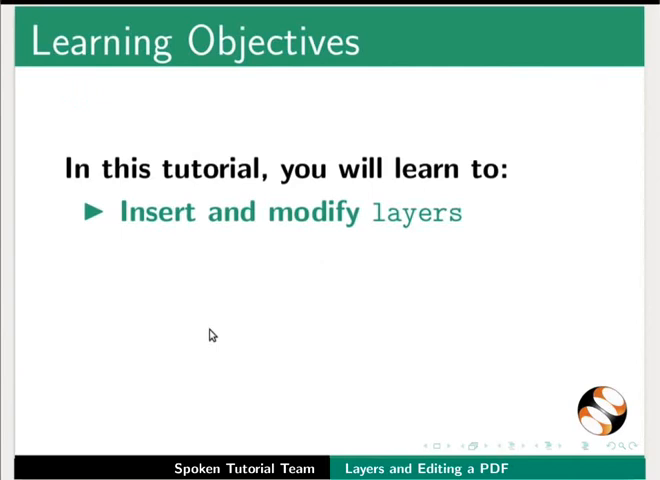
Step: Page through the Learning Objectives and System Requirements slides of the tutorial
key("Page_Down")
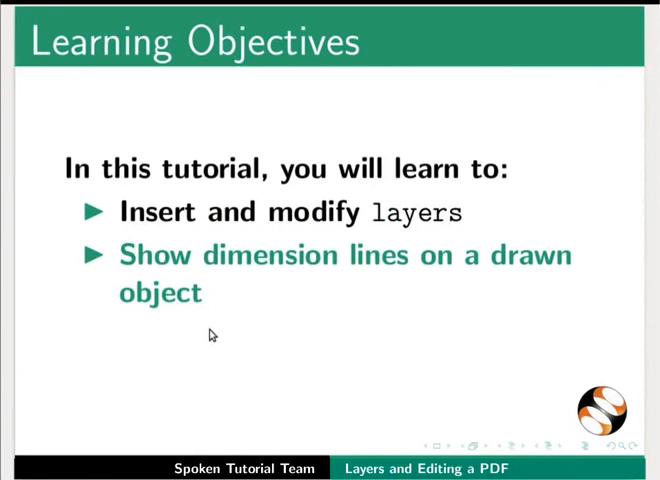
key("Page_Down")
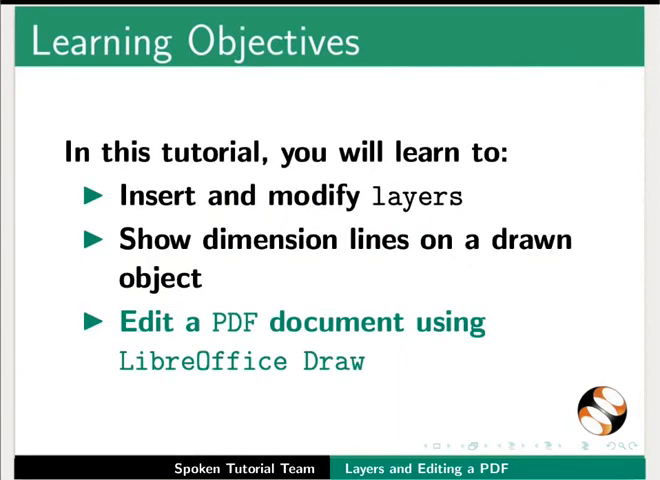
key("Page_Down")
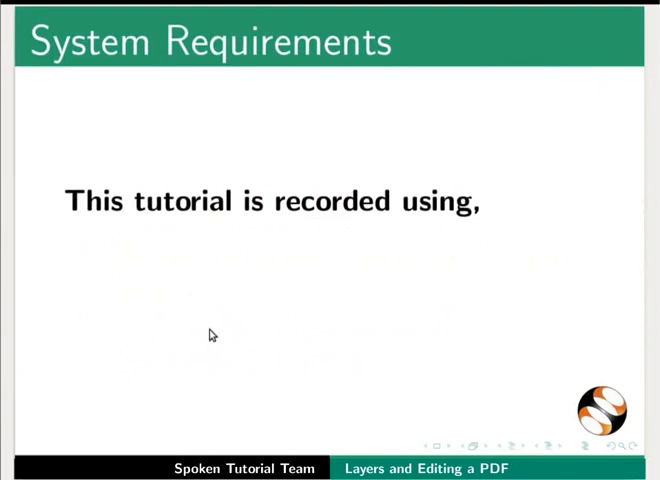
key("Page_Down")
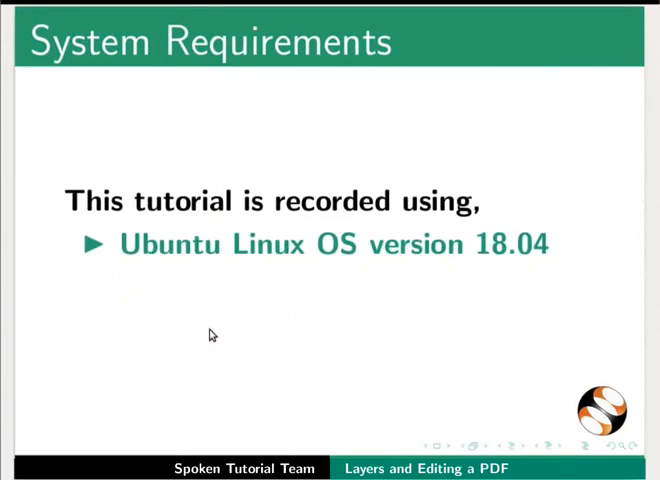
key("Page_Down")
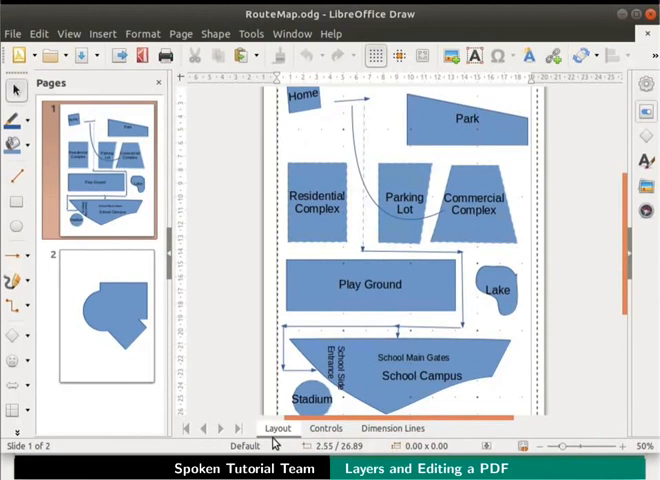
left_click(326, 428)
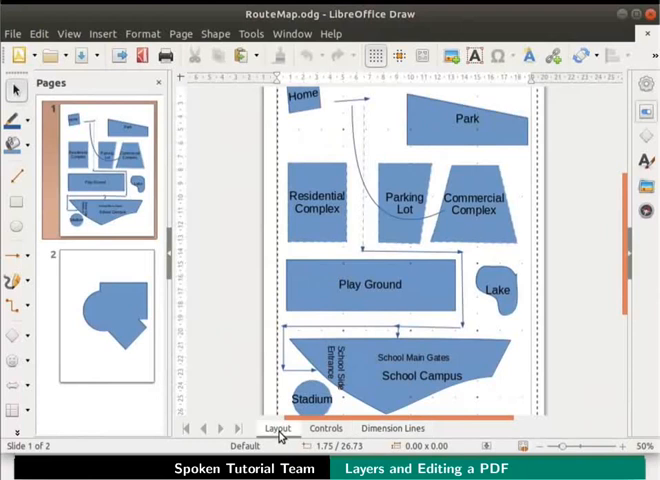
Step: Insert a new layer named Layer four, titled Map2, described as the first new layer
right_click(280, 432)
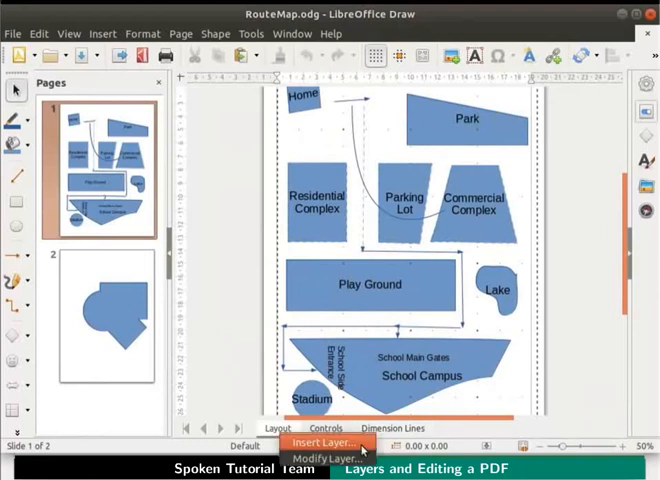
left_click(330, 444)
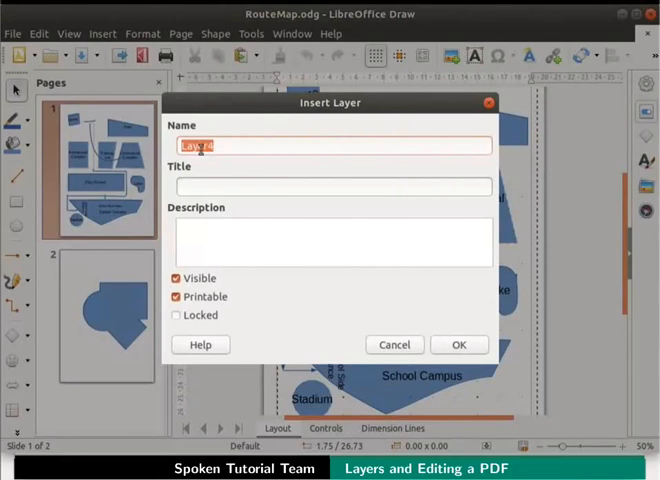
type("Layer four")
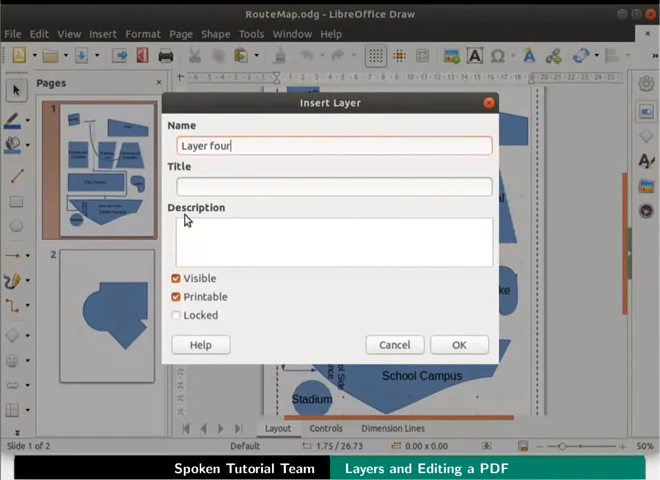
left_click(196, 186)
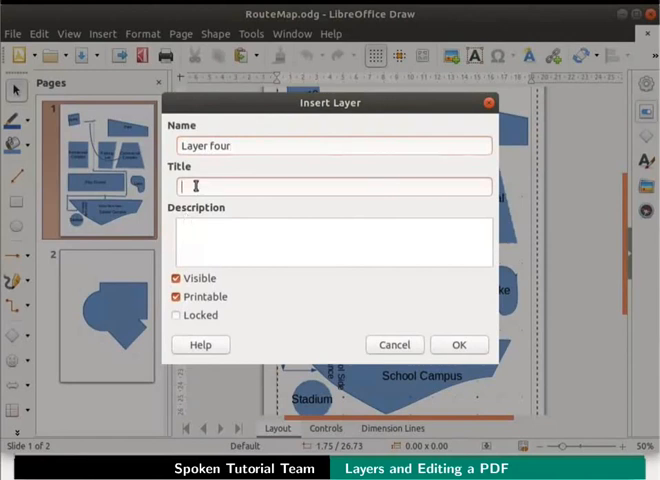
type("Map2")
left_click(190, 237)
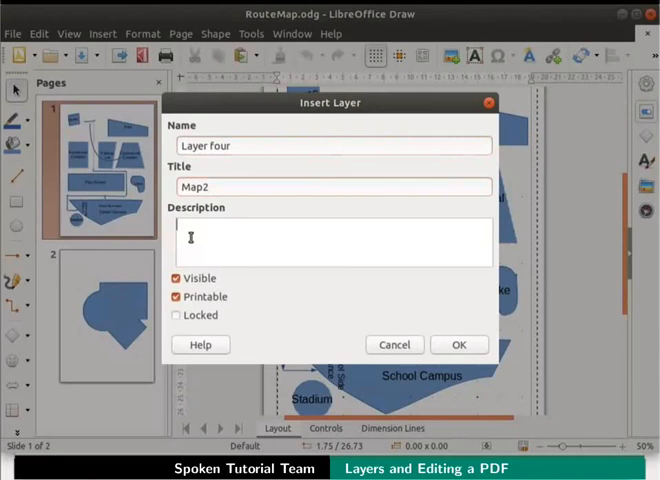
type("This is the first new layer.")
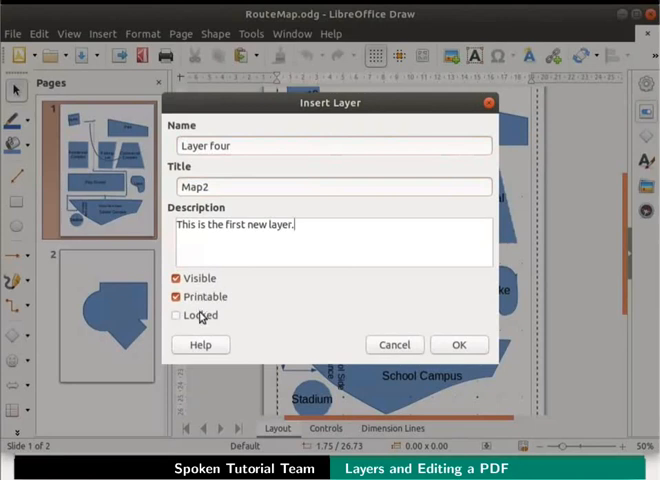
left_click(459, 345)
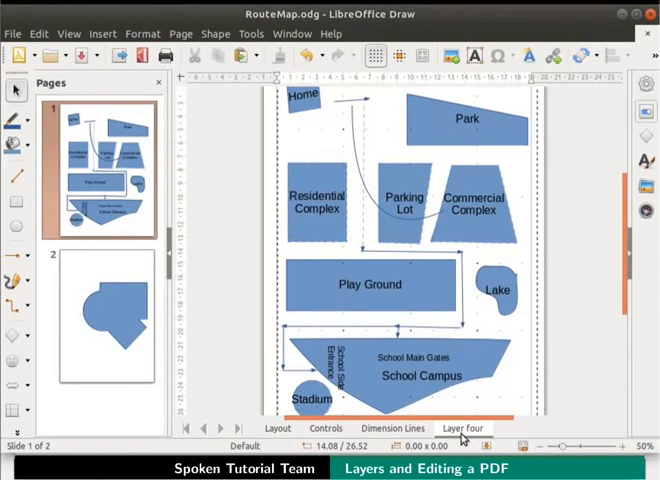
Step: Cut the Commercial Complex, Lake and Stadium shapes from the Layout layer
left_click(278, 430)
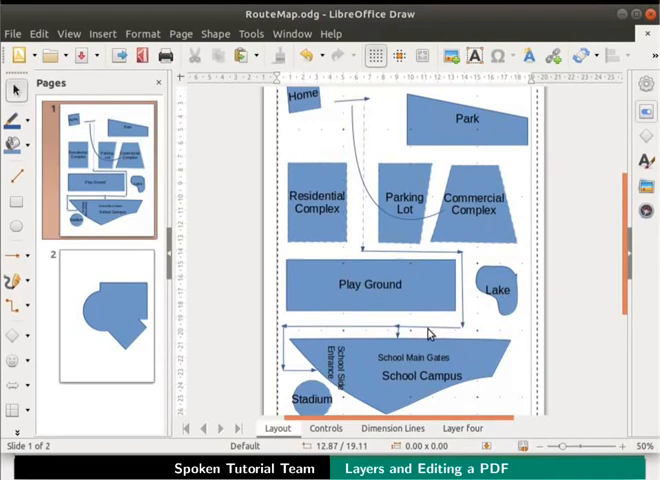
double_click(480, 190)
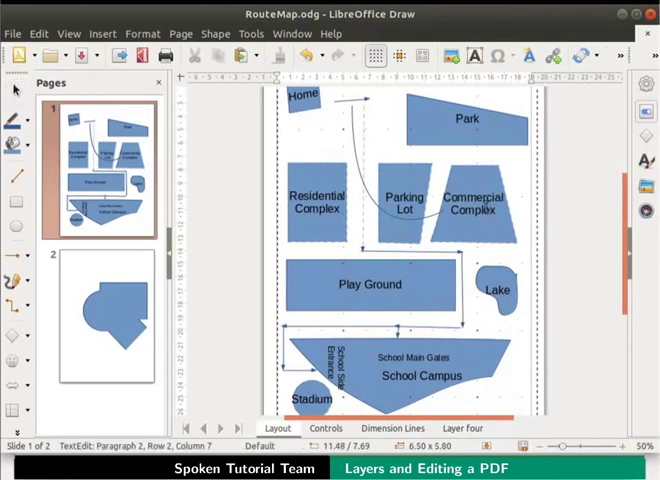
left_click(480, 190)
left_click(497, 290, "shift")
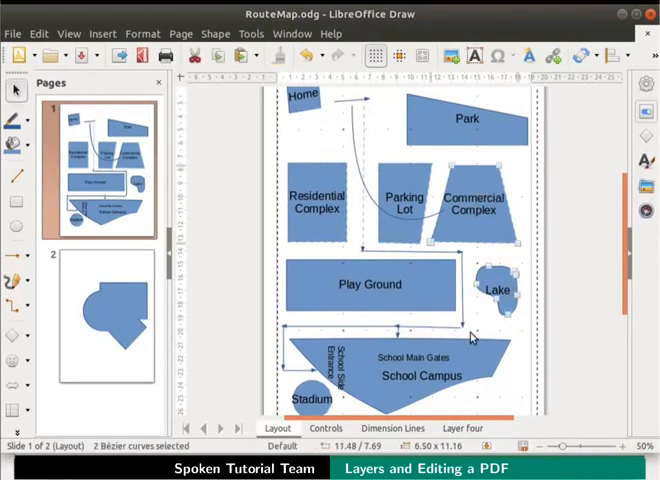
left_click(472, 345, "shift")
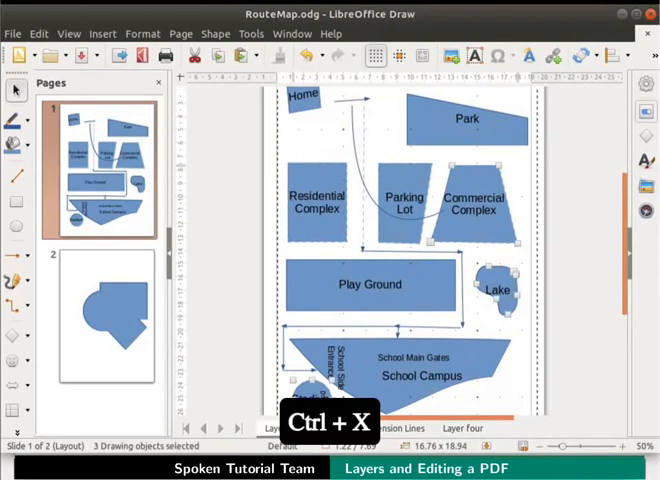
key("ctrl+x")
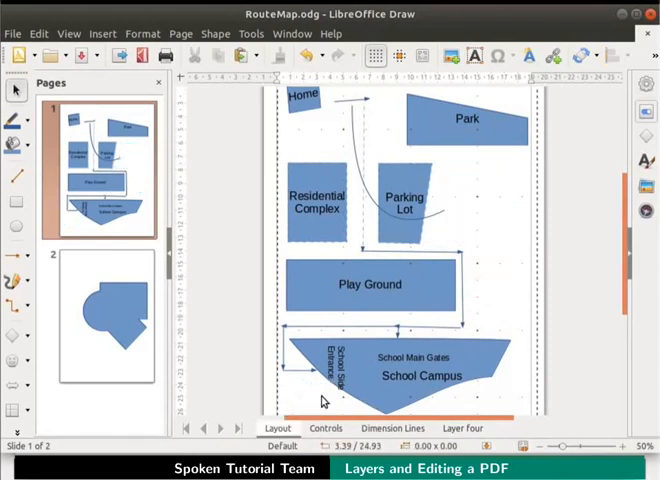
Step: Paste the three shapes onto Layer four and deselect them
left_click(463, 428)
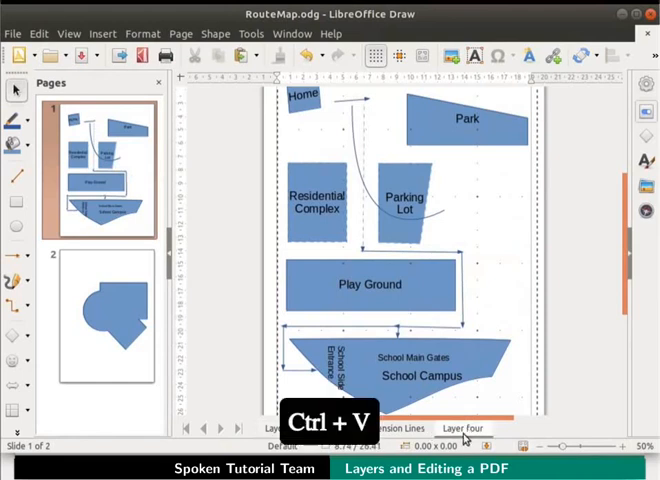
key("ctrl+v")
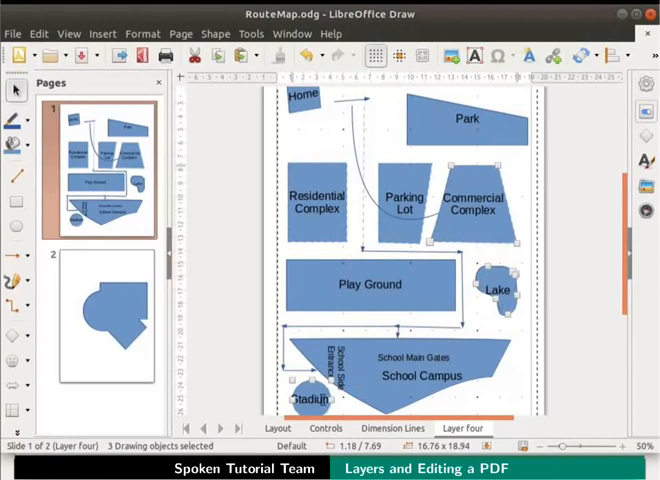
left_click(512, 395)
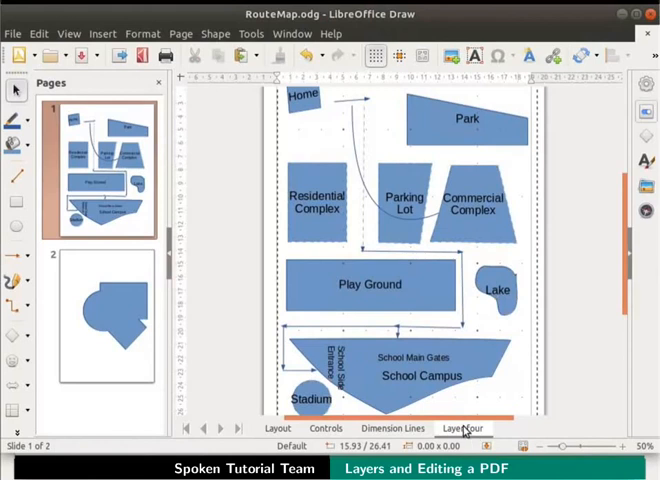
right_click(465, 430)
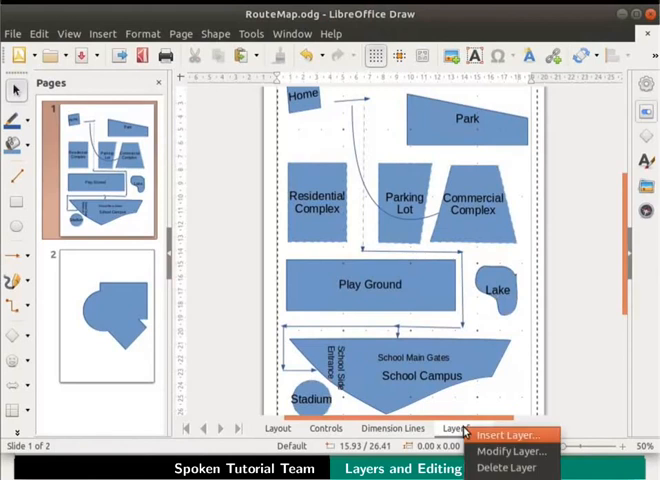
left_click(549, 454)
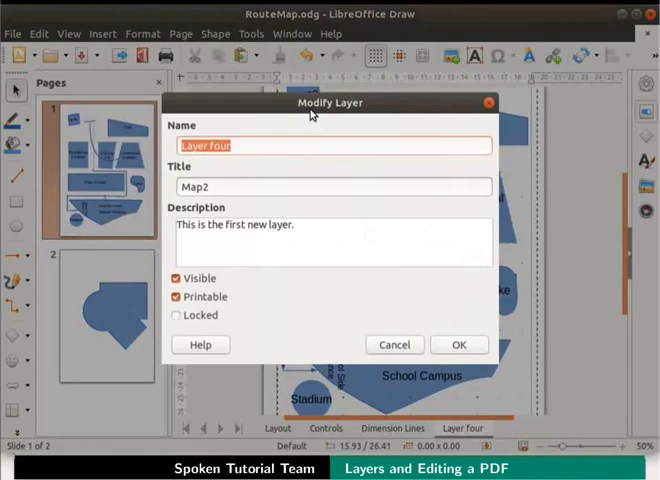
left_click(184, 280)
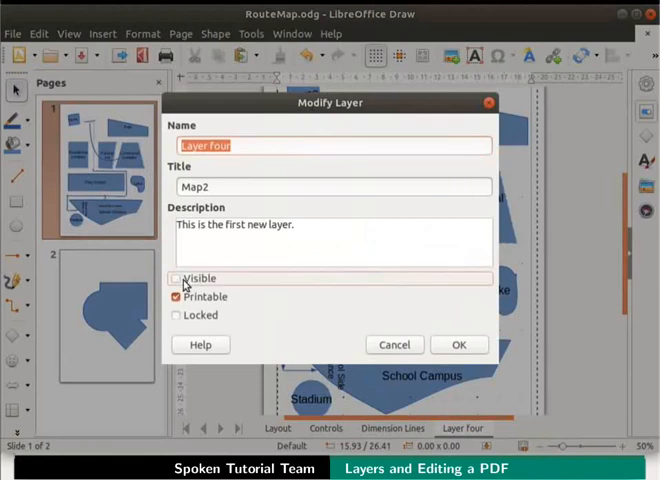
left_click(457, 345)
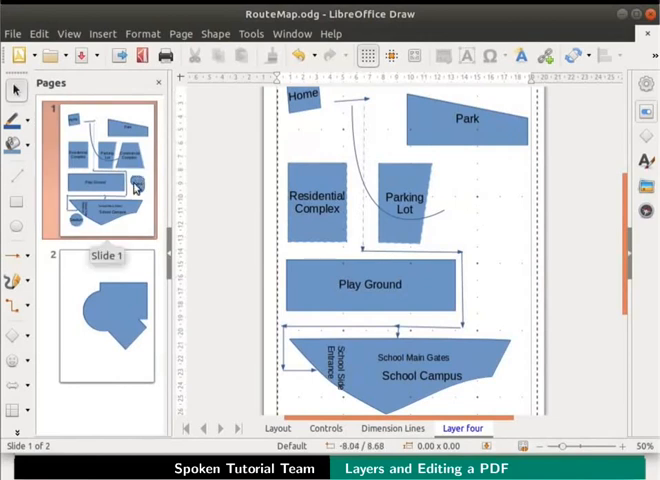
right_click(462, 430)
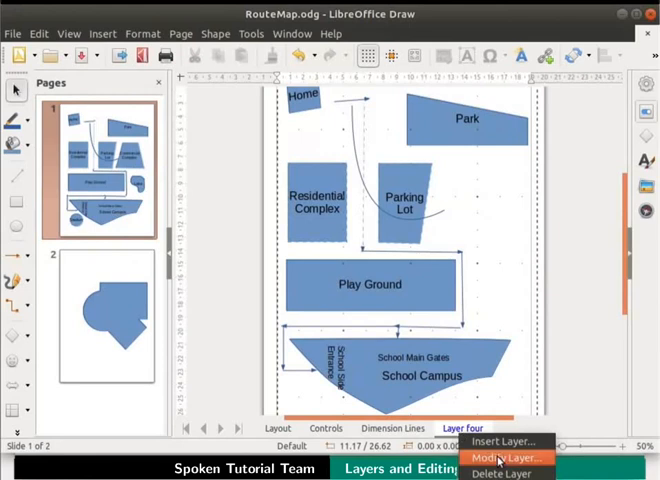
left_click(500, 458)
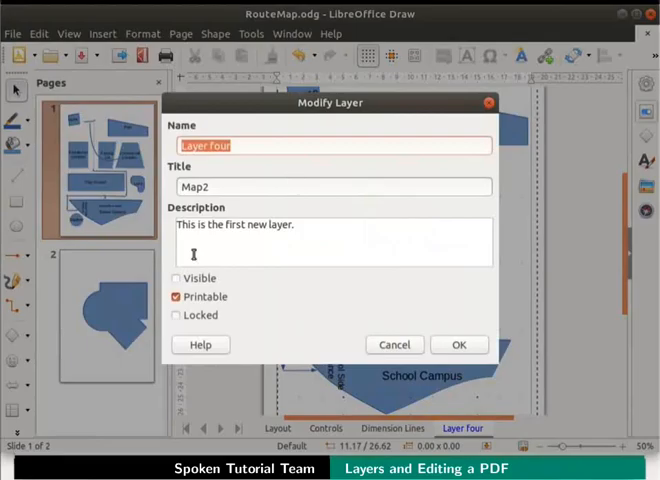
left_click(176, 279)
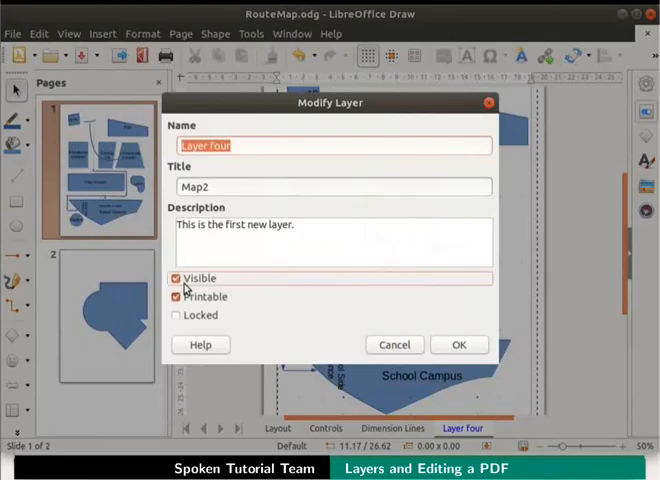
left_click(459, 344)
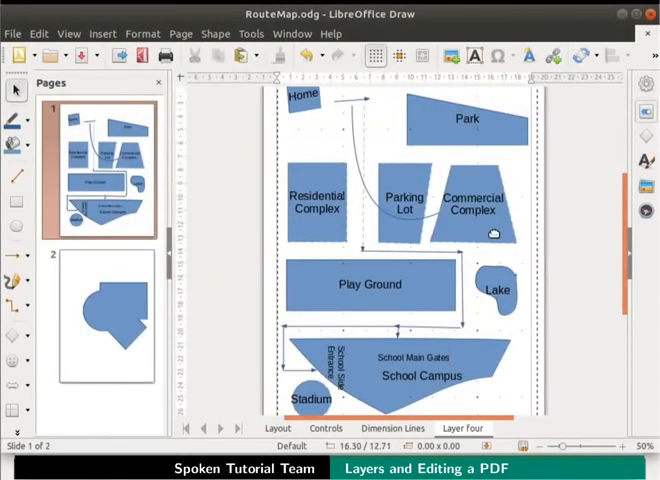
Step: Insert a new layer named Layer five, titled Map3, with its description
right_click(279, 431)
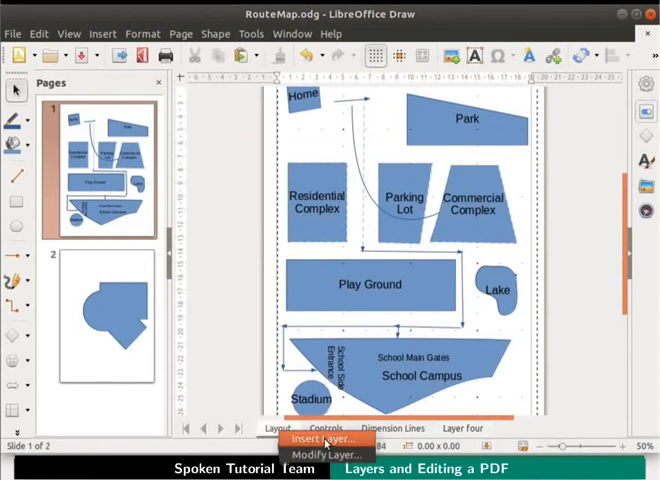
left_click(324, 441)
type("Layer five")
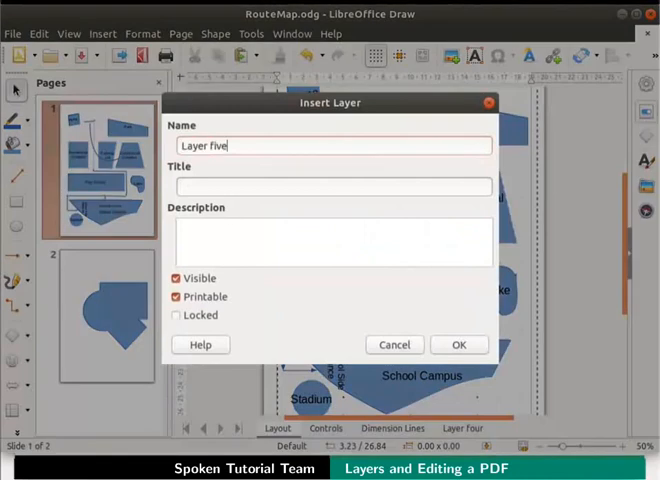
left_click(203, 187)
type("Map3")
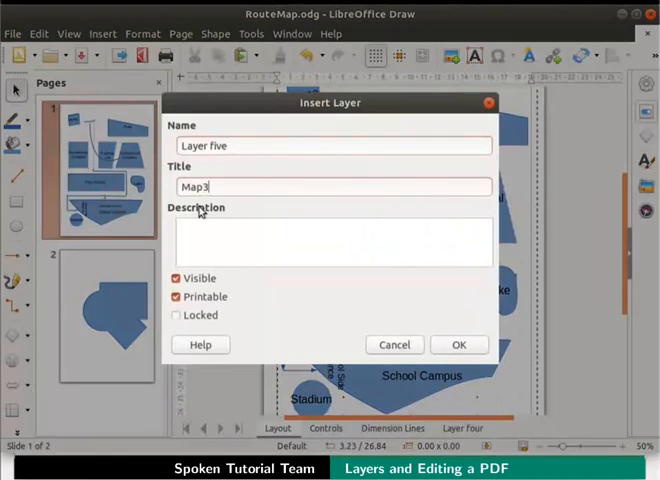
left_click(199, 232)
type("This is the second new layer.")
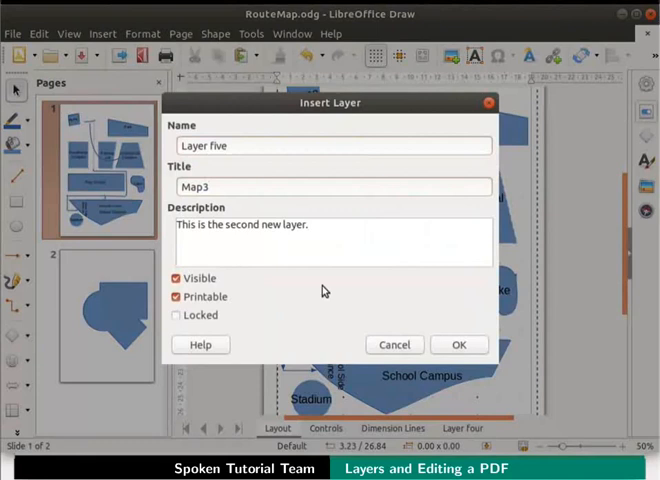
left_click(458, 345)
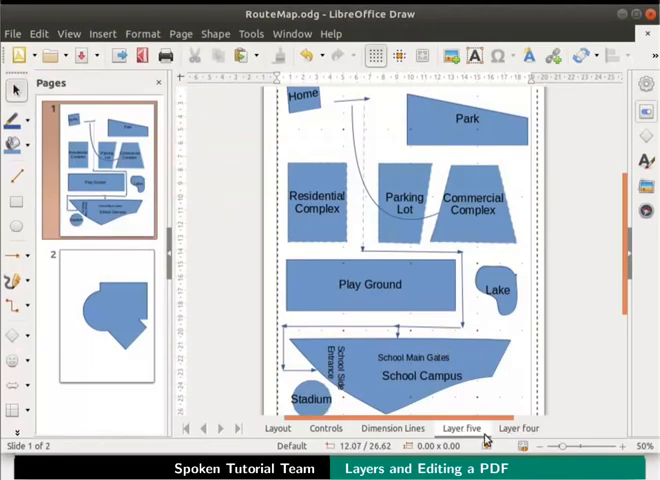
Step: Move the Park shape from the Layout layer onto Layer five
left_click(279, 428)
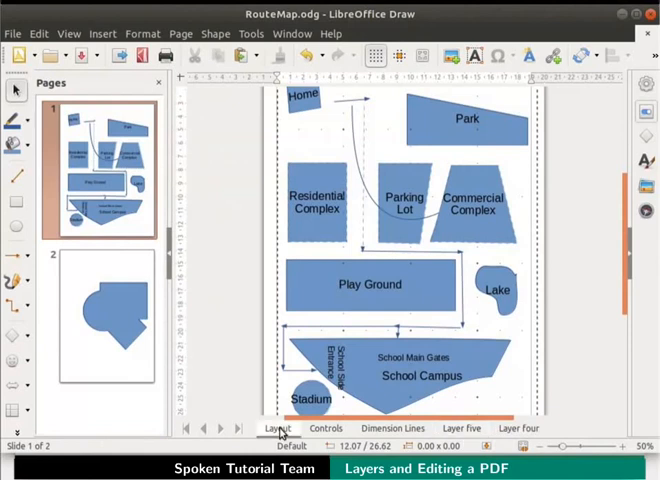
left_click(443, 137)
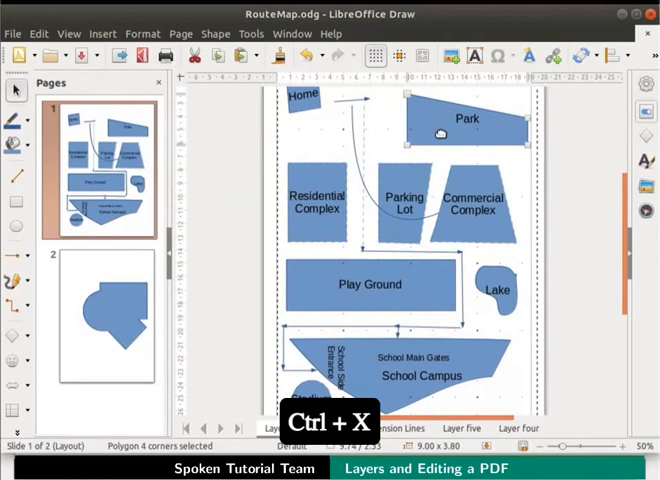
key("ctrl+x")
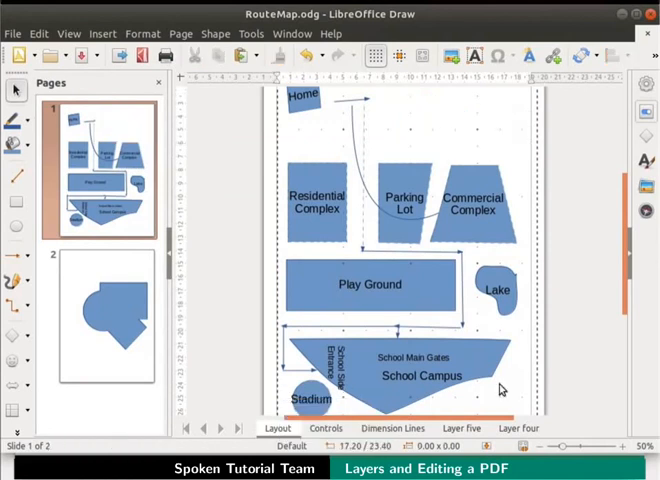
left_click(462, 428)
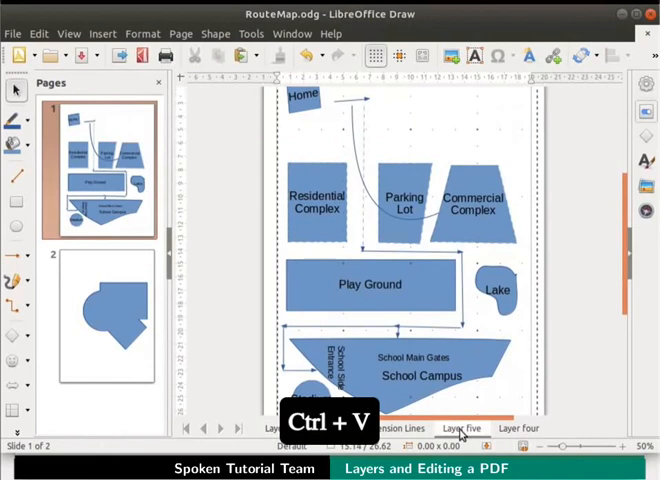
key("ctrl+v")
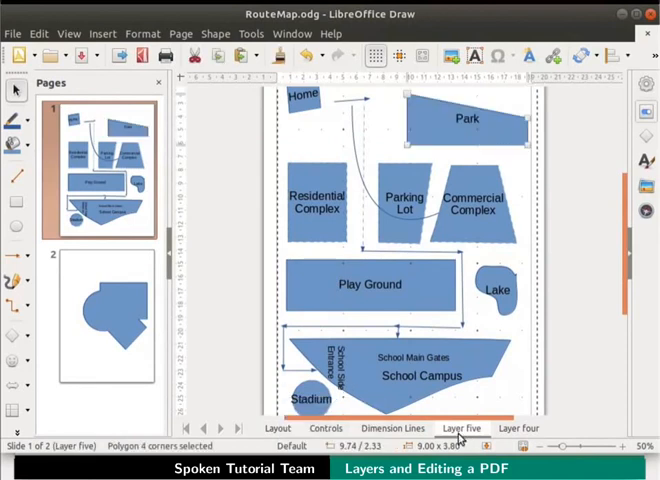
right_click(462, 430)
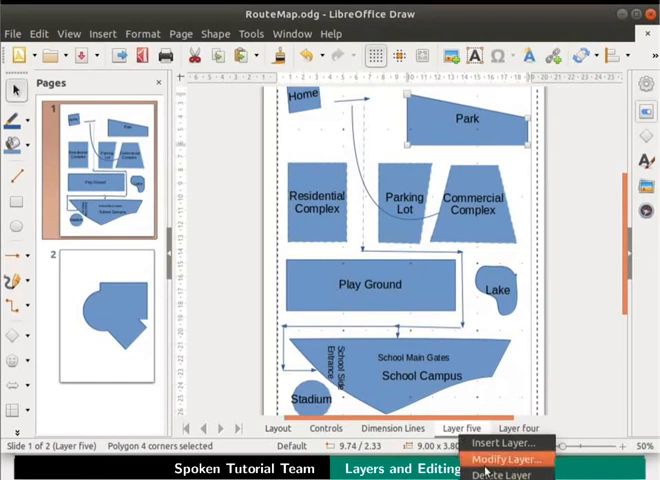
left_click(500, 459)
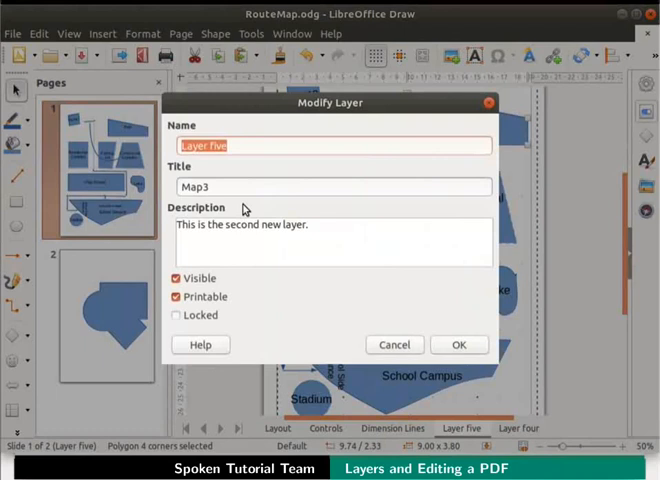
left_click(176, 279)
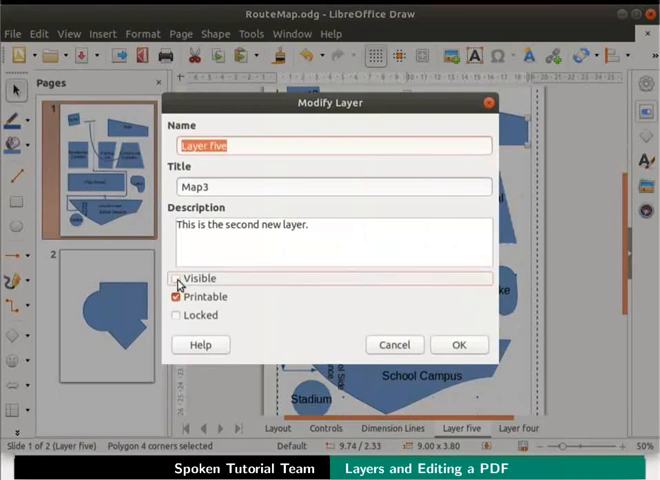
left_click(459, 345)
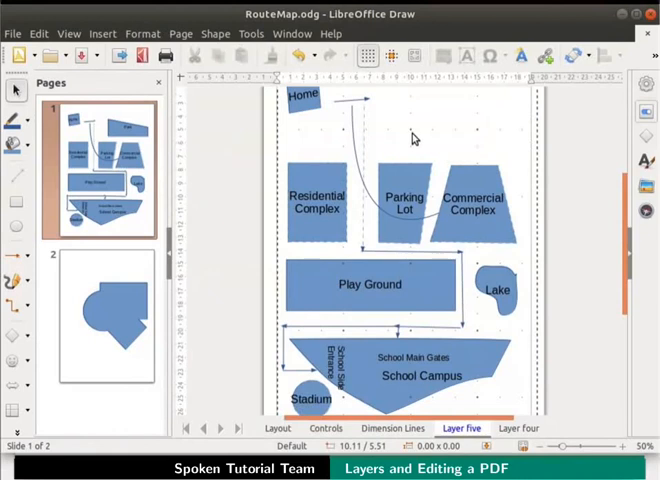
right_click(462, 428)
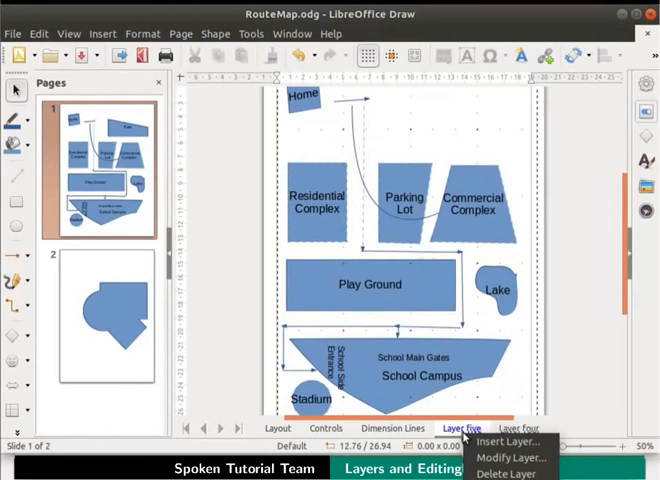
left_click(549, 458)
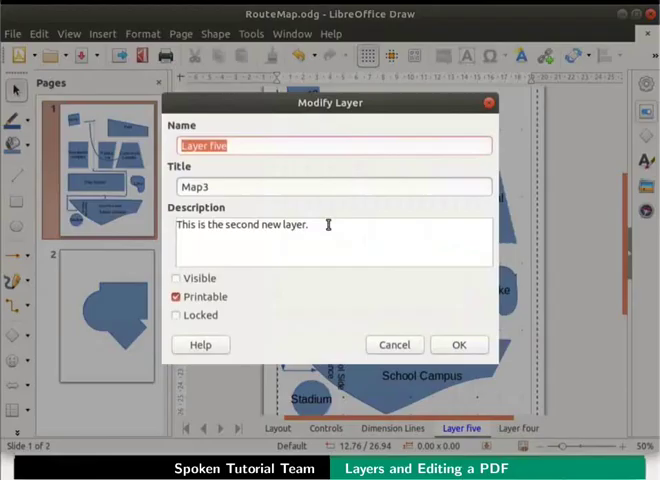
left_click(178, 279)
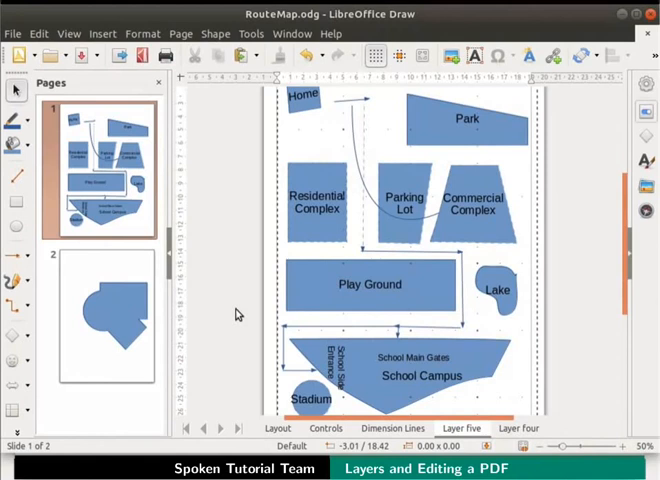
Step: On the Layout layer, draw width (12.49 cm) and height (3.49 cm) dimension lines for Play Ground
left_click(280, 428)
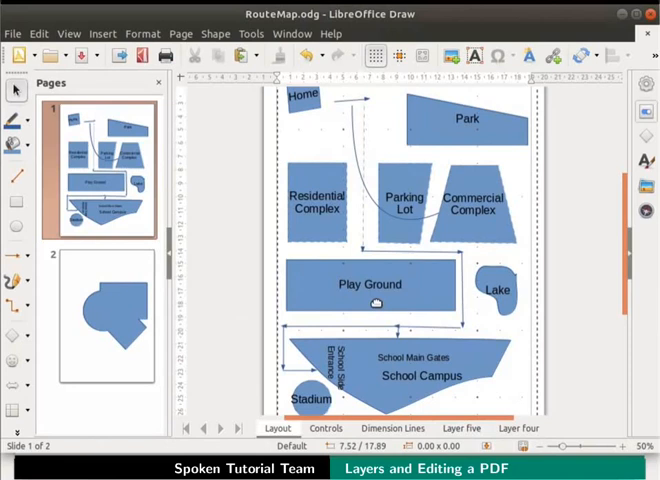
left_click(27, 258)
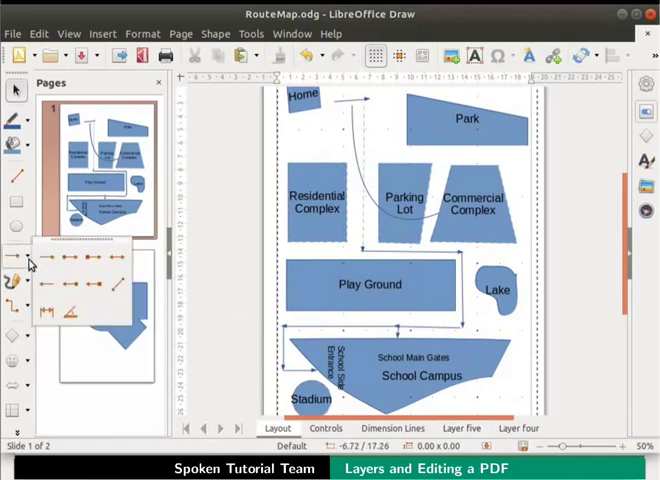
left_click(46, 314)
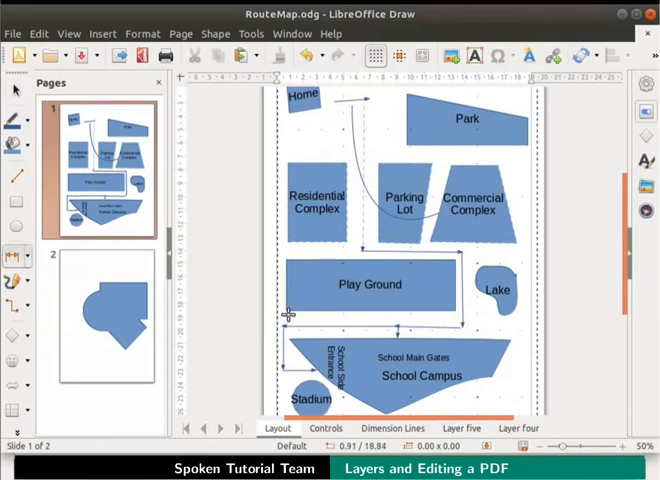
left_click_drag(284, 314, 452, 312)
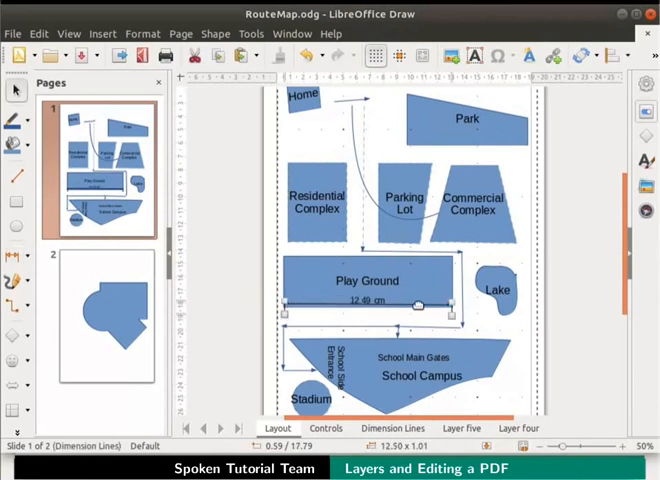
left_click(28, 258)
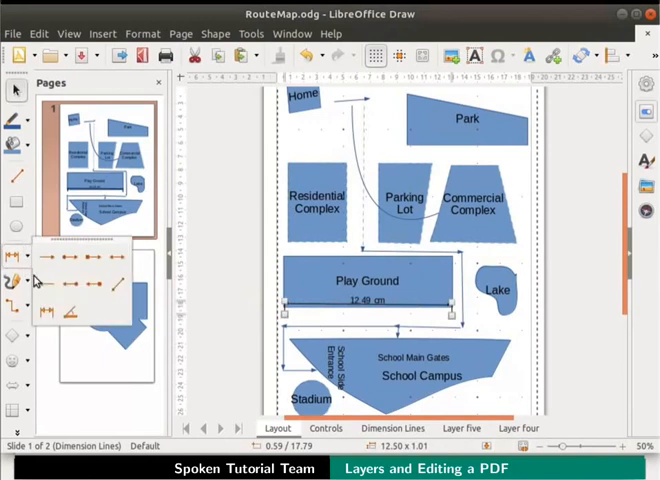
left_click(46, 311)
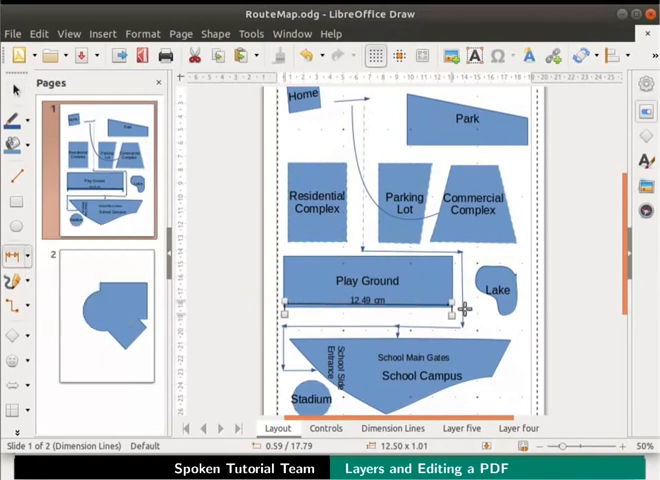
left_click_drag(463, 310, 463, 256)
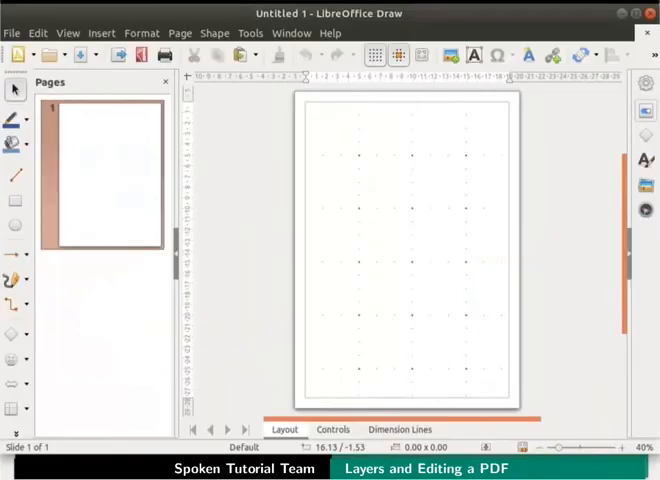
Step: Open Resume.pdf from the Desktop for editing in Draw
left_click(14, 34)
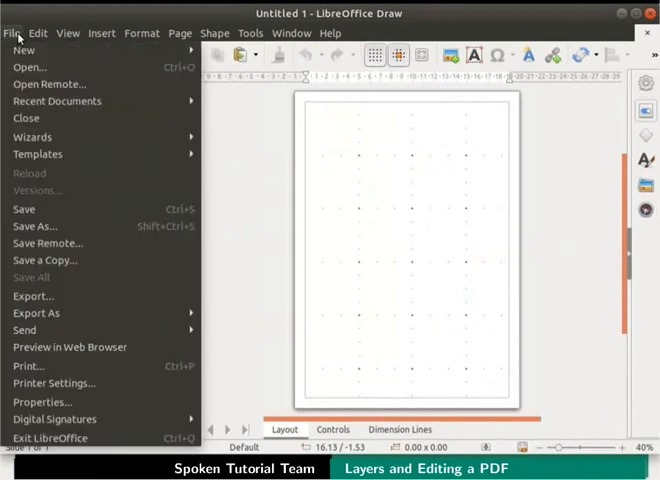
left_click(29, 67)
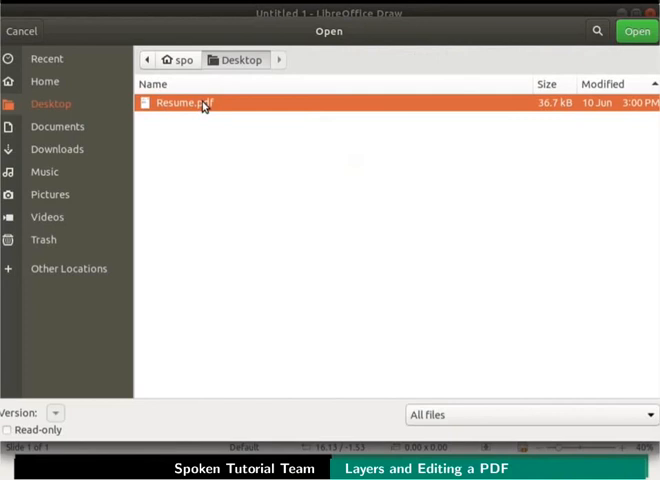
left_click(633, 34)
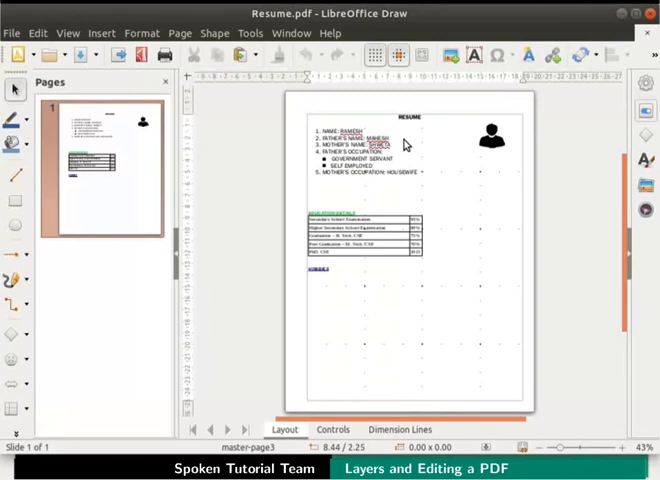
Step: Add a text box above EDUCATION DETAILS and paste the Languages Known line into it
left_click_drag(596, 447, 622, 451)
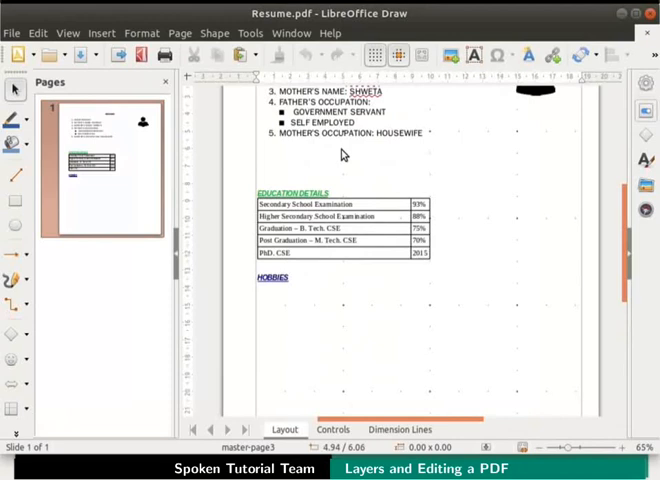
left_click(475, 57)
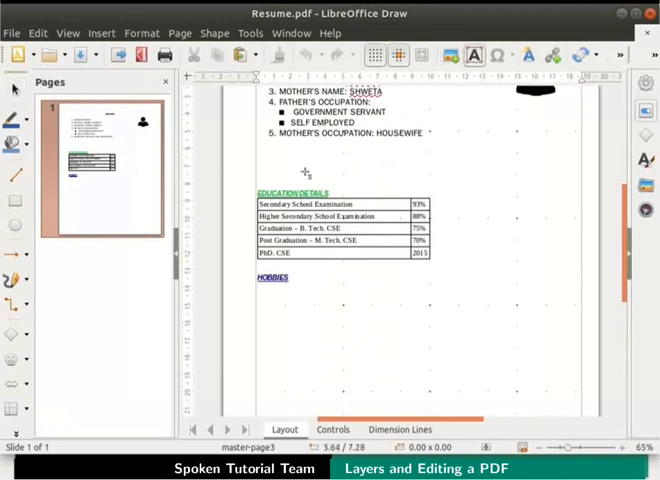
mouse_move(257, 153)
left_mouse_down()
mouse_move(282, 163)
mouse_move(489, 175)
left_mouse_up()
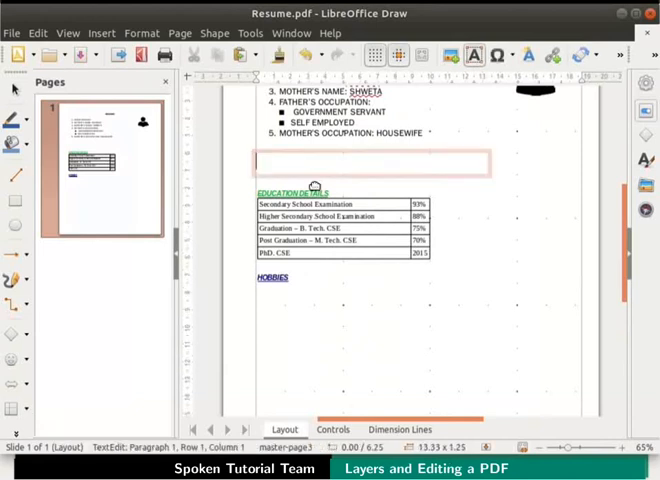
key("ctrl+v")
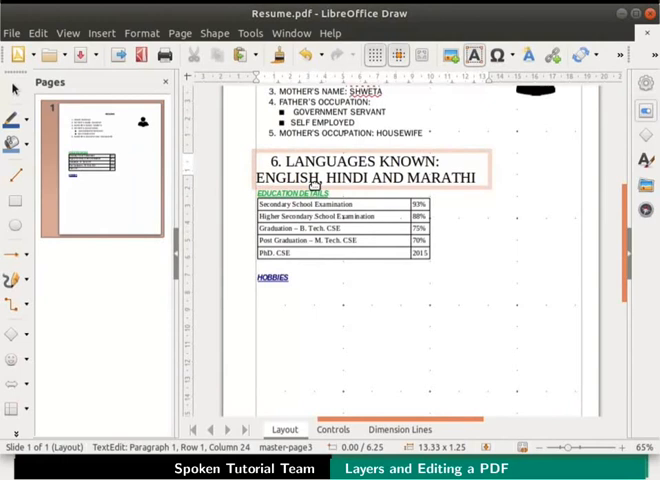
left_click(315, 180)
Step: Set the languages text to size 14 in the UnDotum font
key("ctrl+a")
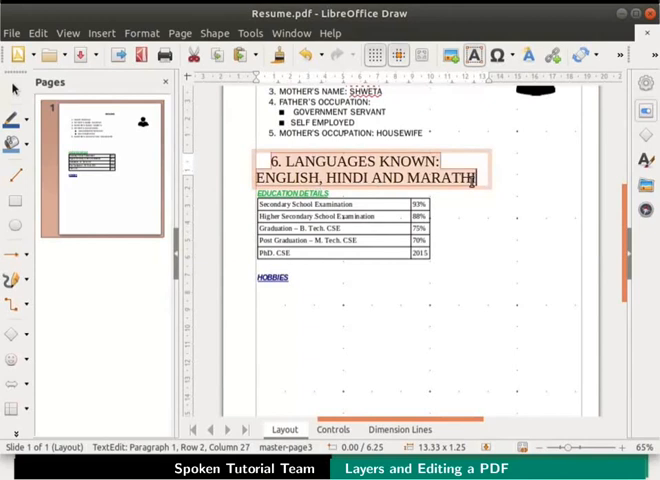
left_click(650, 57)
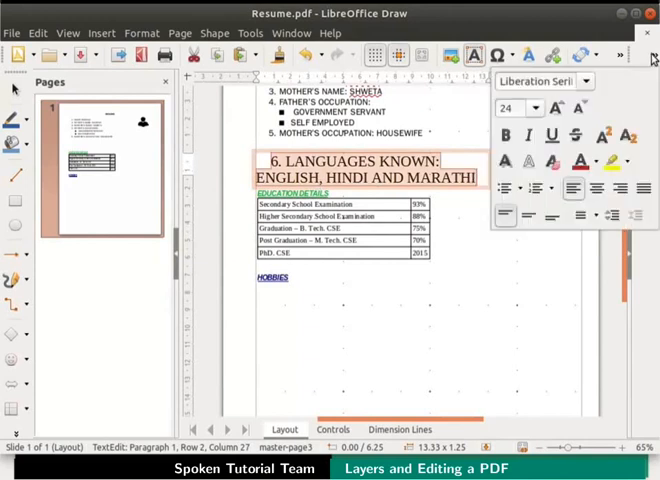
left_click(535, 108)
scroll(510, 170, "up", 3)
left_click(507, 172)
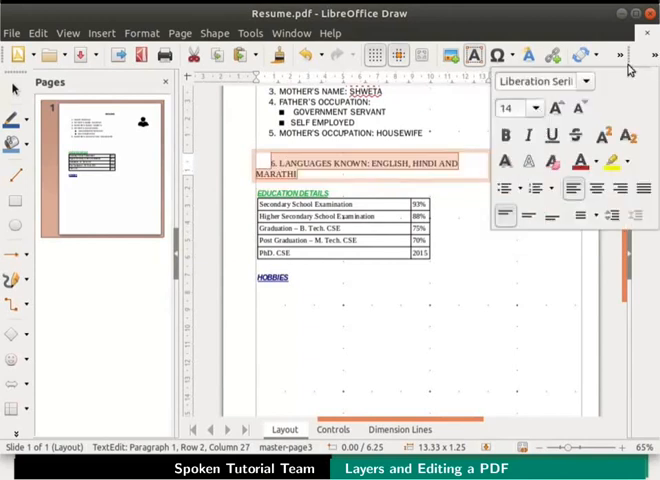
left_click(586, 82)
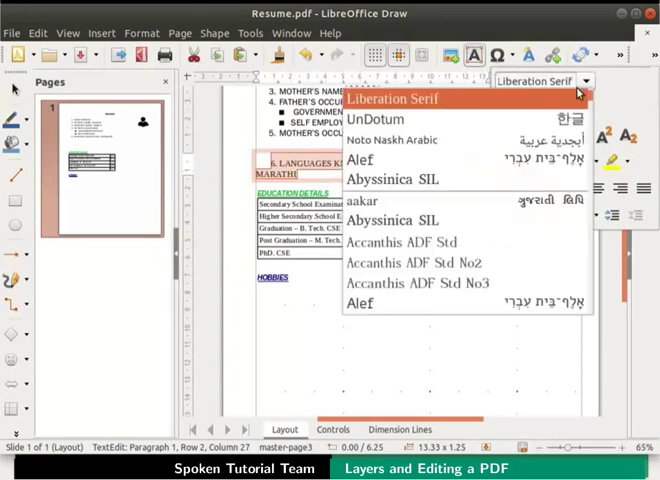
left_click(409, 121)
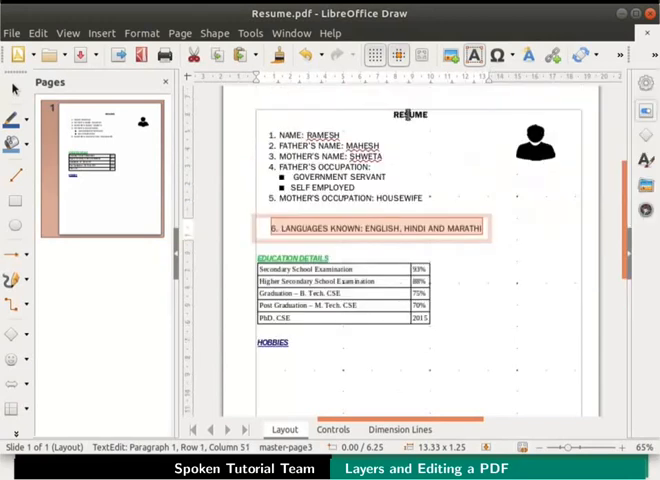
Step: Enlarge the RESUME heading to font size 20
left_click(409, 118)
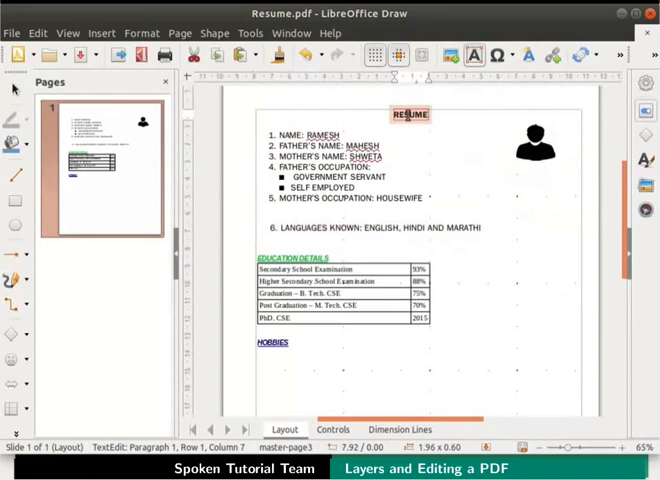
left_click(653, 64)
left_click(535, 108)
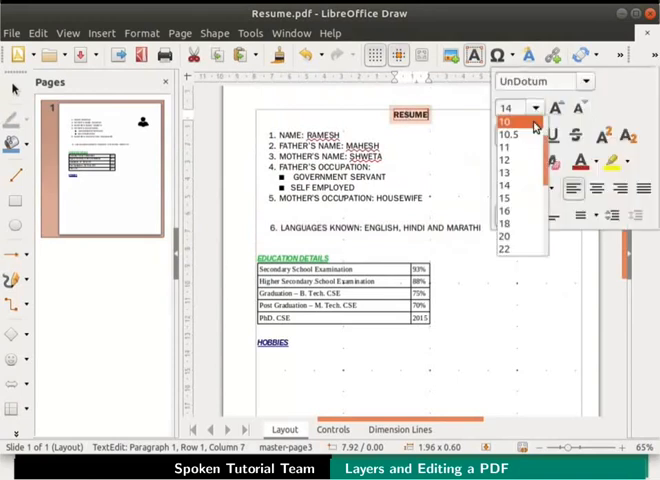
left_click(505, 236)
Step: Colour the RESUME heading red and underline it
left_click(596, 162)
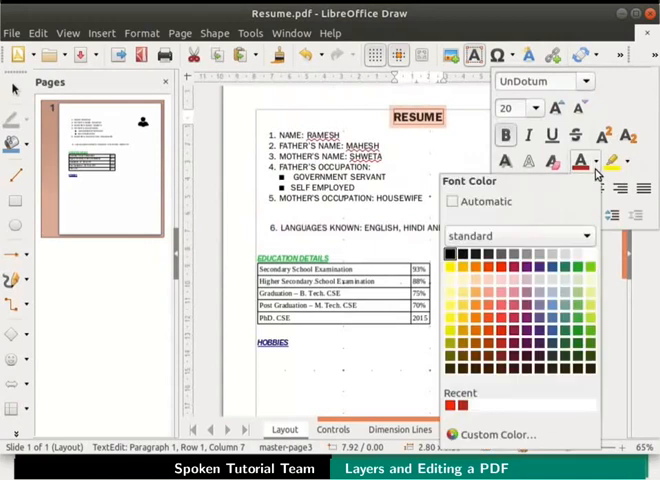
left_click(643, 66)
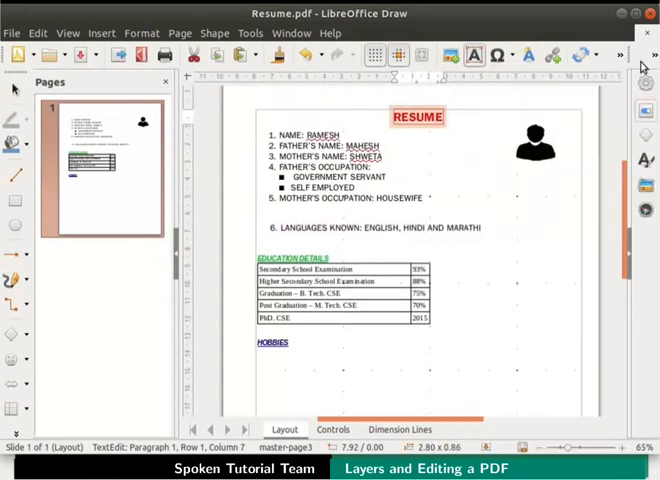
left_click(643, 66)
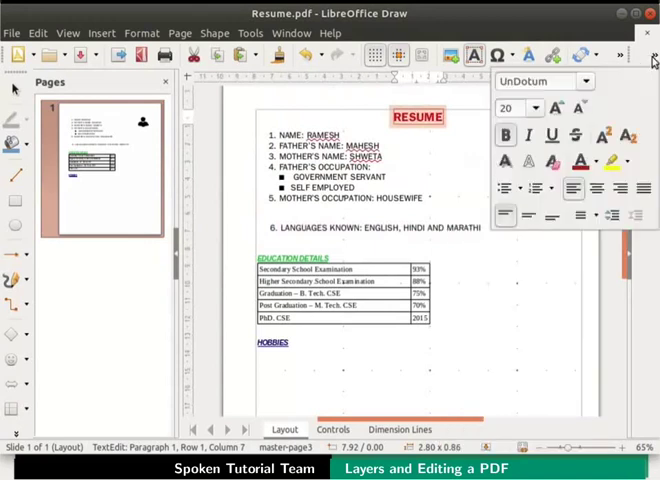
left_click(555, 142)
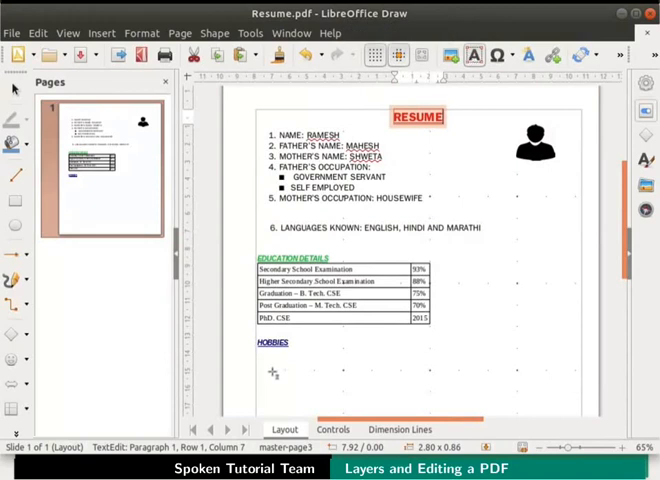
Step: Add the Work Experience line below HOBBIES in size 14 UnDotum
left_click_drag(258, 368, 548, 392)
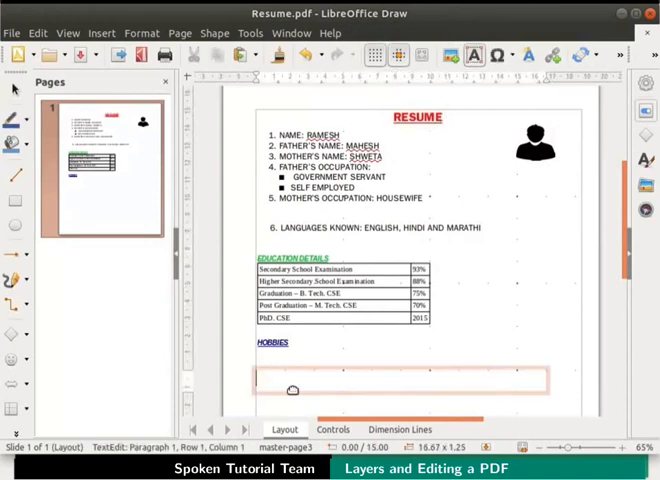
type("Work Experience: Working as a Lecturer in ABC College Mumbai")
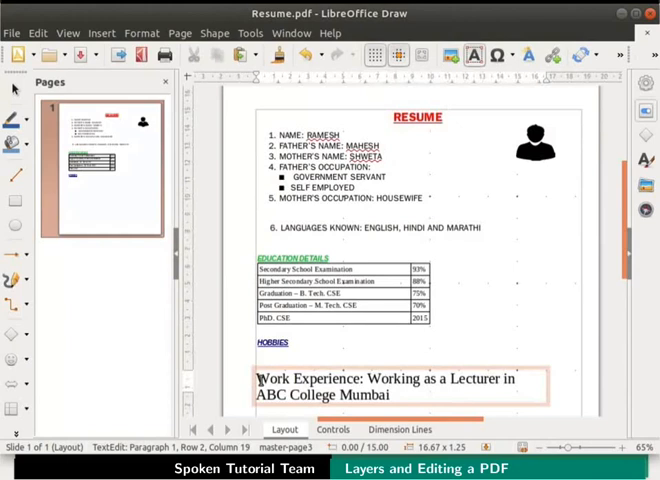
left_click(474, 55)
left_click(537, 108)
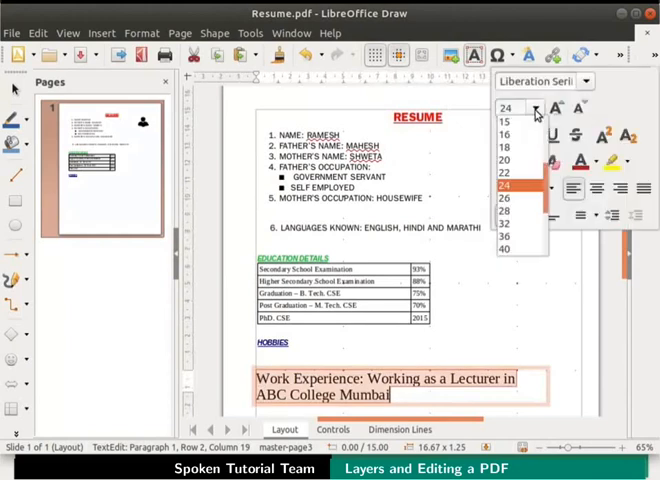
scroll(520, 180, "up", 3)
left_click(506, 172)
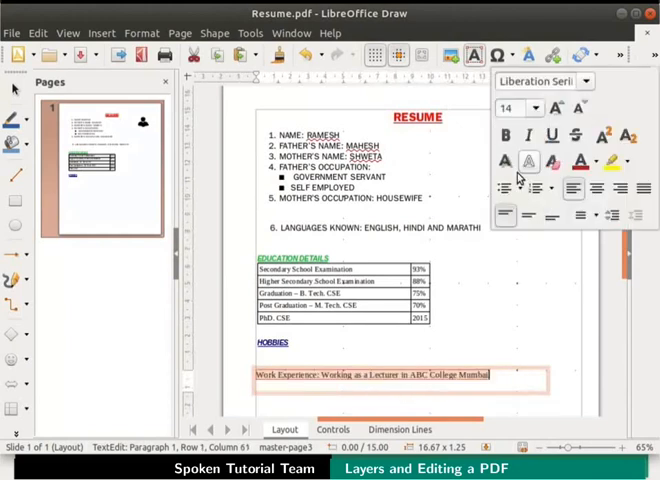
left_click(585, 81)
left_click(415, 120)
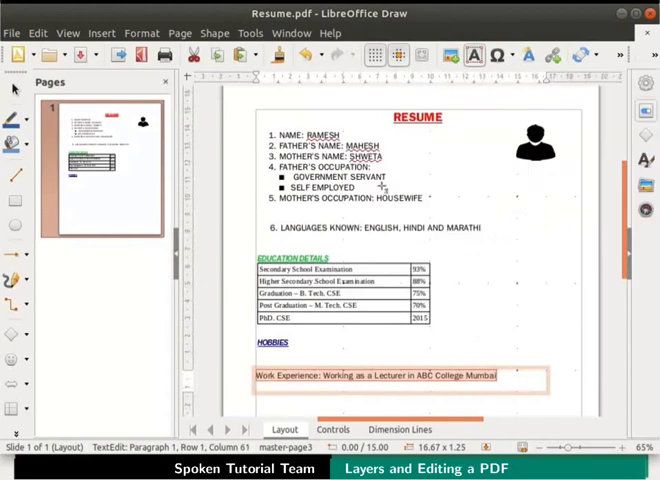
Step: Delete the SELF EMPLOYED line from father's occupation
left_click(288, 183)
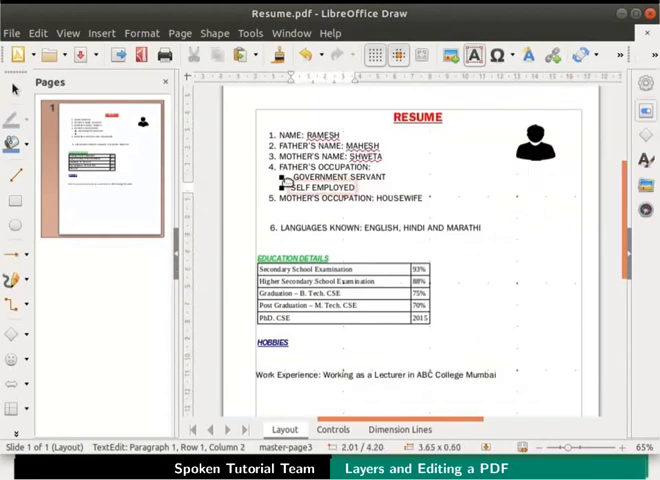
key("Delete")
left_click(300, 210)
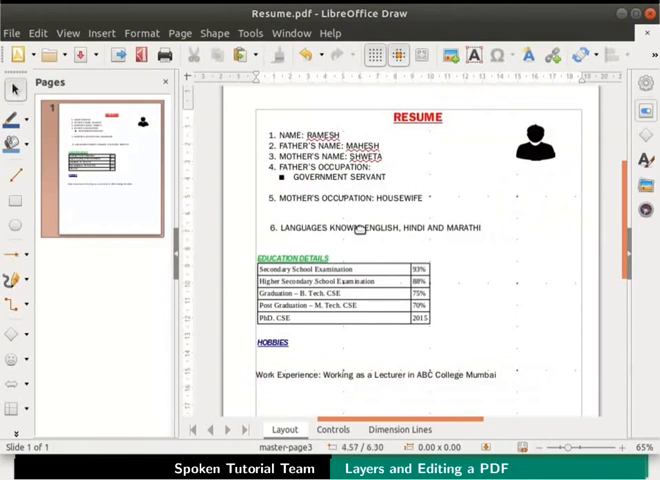
Step: Replace HOUSEWIFE with PRIVATE TUTOR for mother's occupation and deselect
left_click(380, 198)
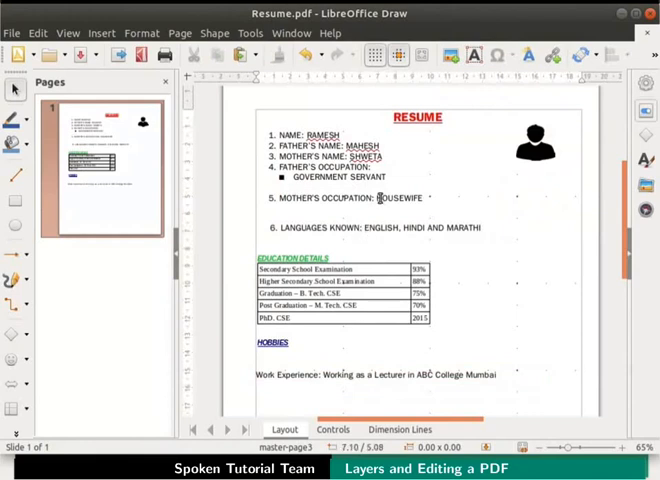
double_click(398, 198)
type("PRIVATE TUTOR")
left_click(272, 226)
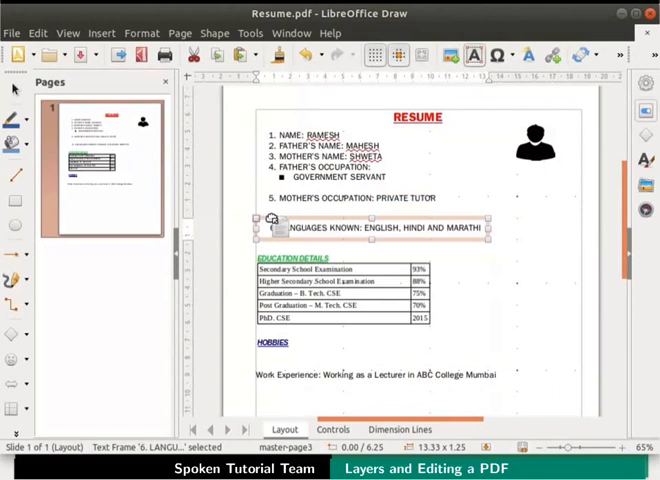
left_click(270, 213)
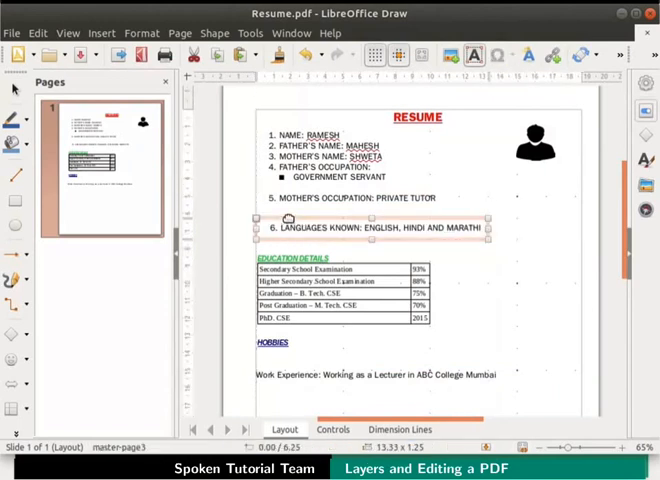
left_click(338, 248)
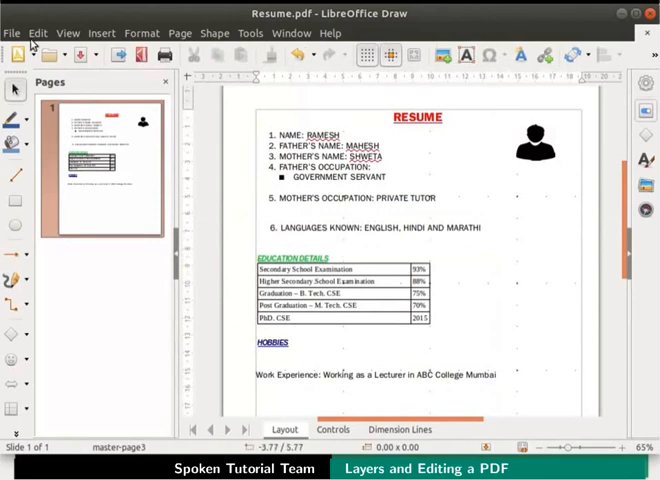
Step: Export the resume as Resume-modified.pdf, then save the drawing as Resume.odg
left_click(14, 35)
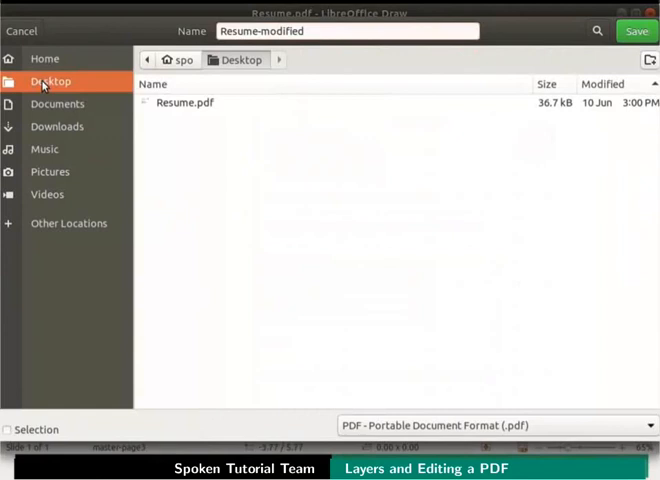
left_click(637, 31)
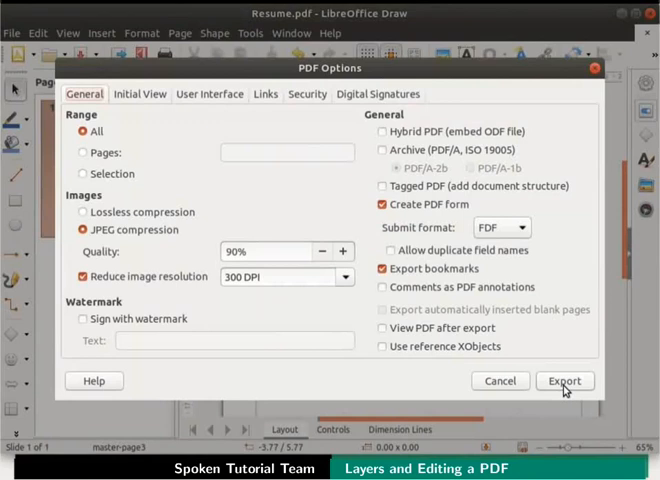
left_click(564, 381)
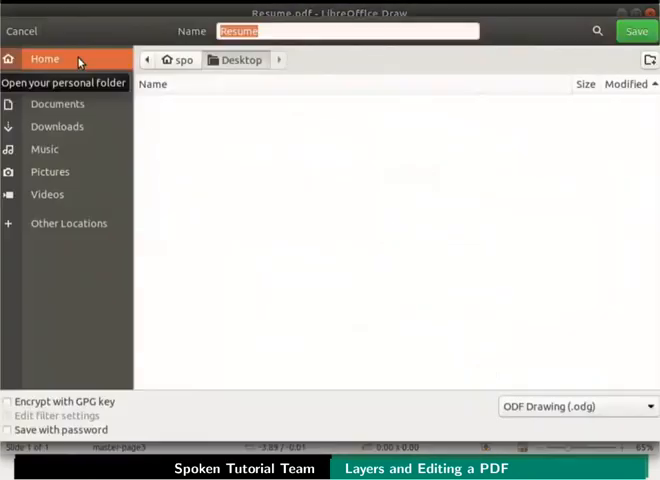
left_click(632, 32)
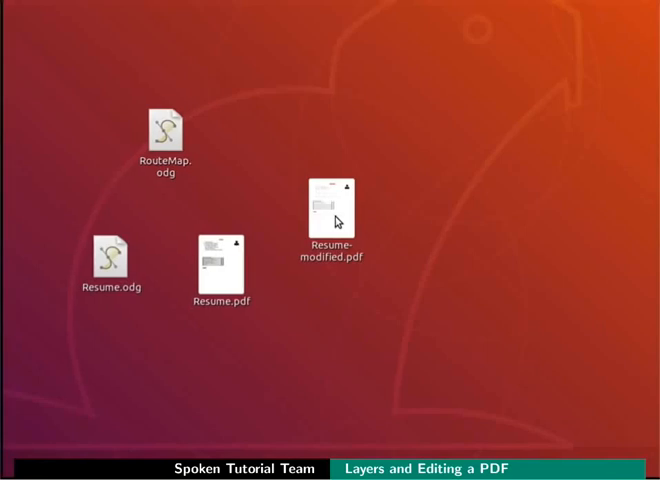
Step: Open Resume-modified.pdf from the desktop in Document Viewer
right_click(336, 220)
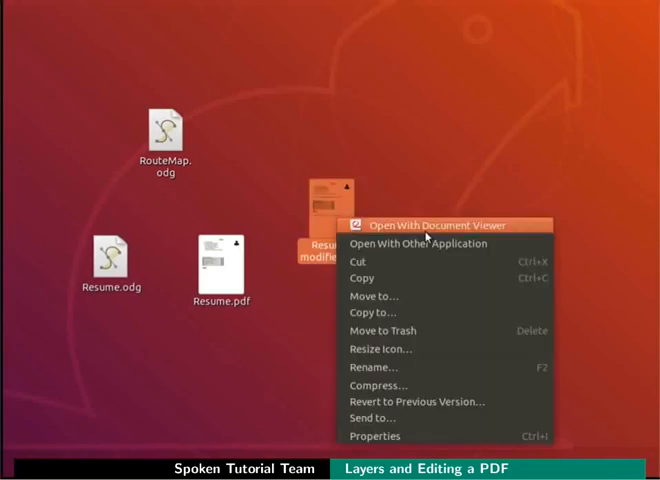
left_click(513, 228)
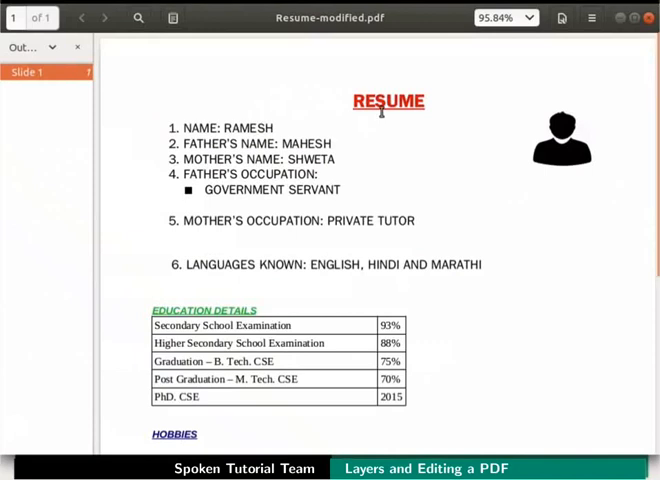
scroll(255, 220, "down", 3)
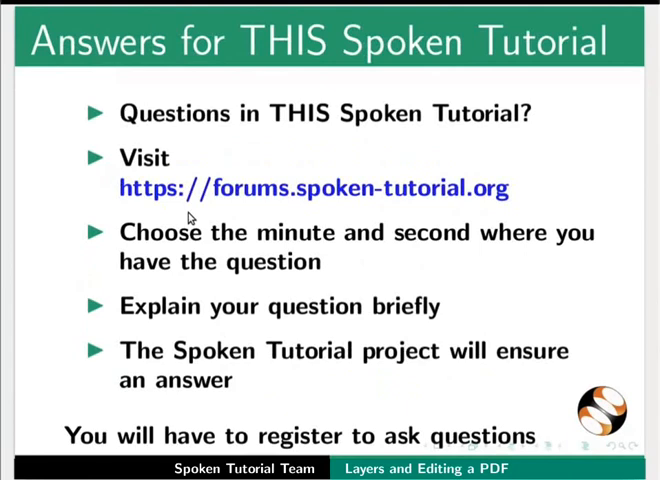
Step: Advance through Acknowledgements to the About the contributor slide
key("Next")
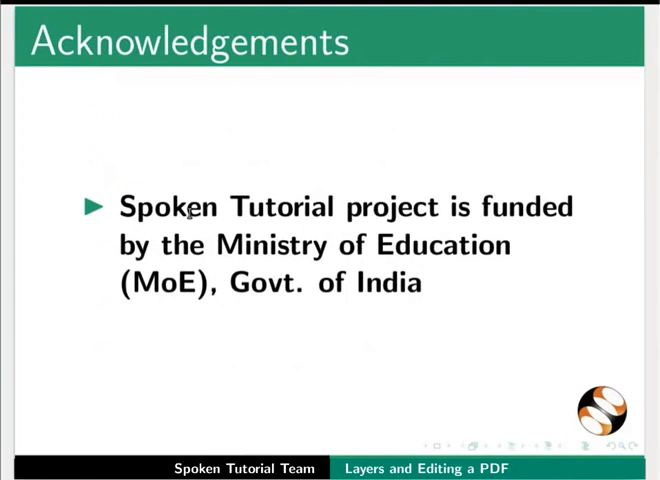
key("Next")
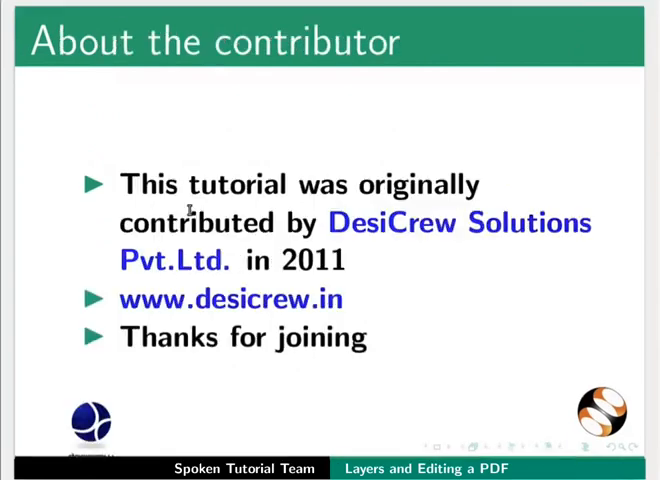